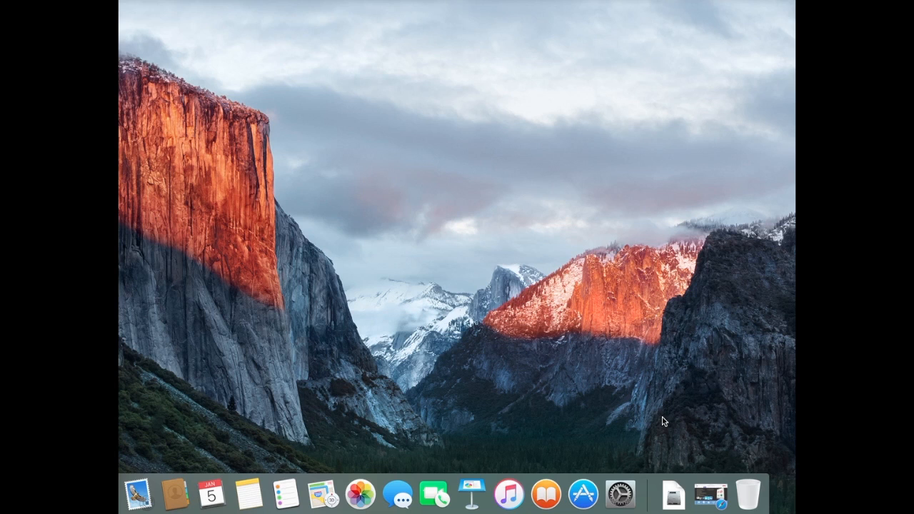
# - Open the downloaded ParallelsDesktop-11.1.2-32408.dmg disk image and launch its Install application, allowing it to open
pyautogui.click(678, 496)
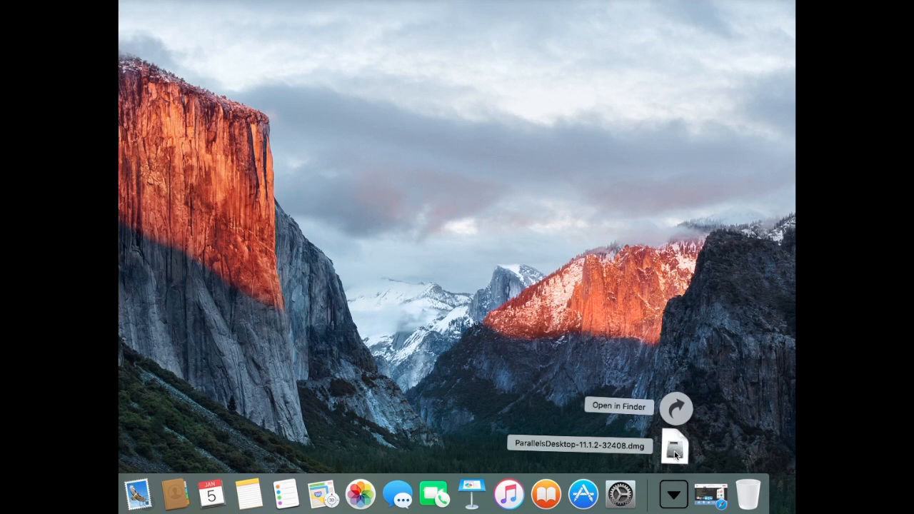
pyautogui.click(674, 451)
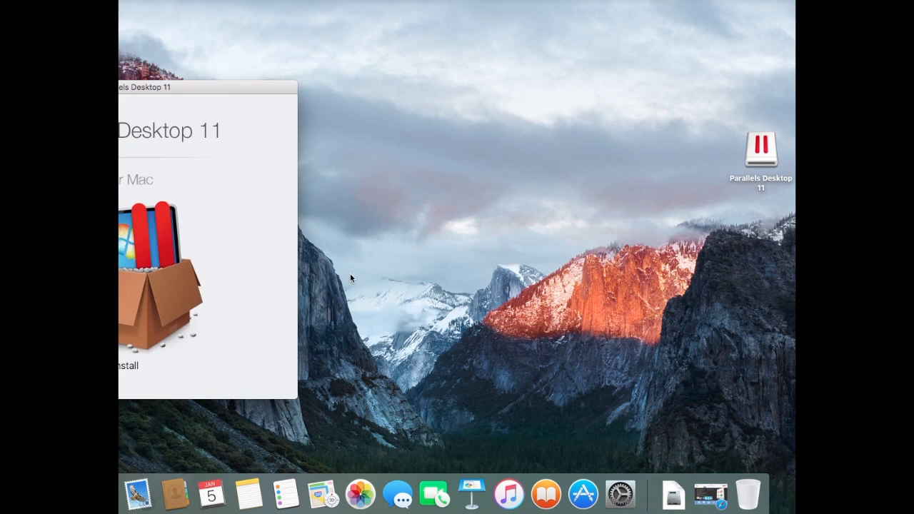
pyautogui.moveTo(121, 89); pyautogui.dragTo(266, 106)
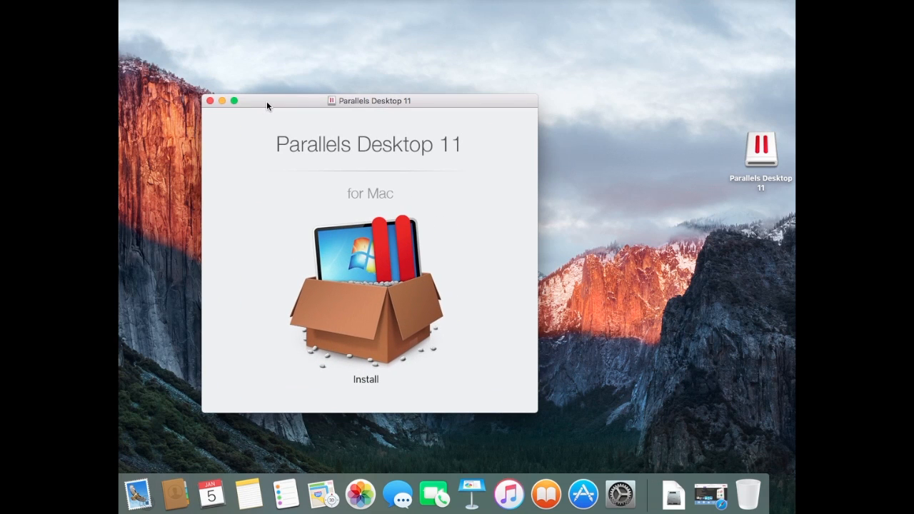
pyautogui.click(359, 296)
pyautogui.doubleClick(359, 296)
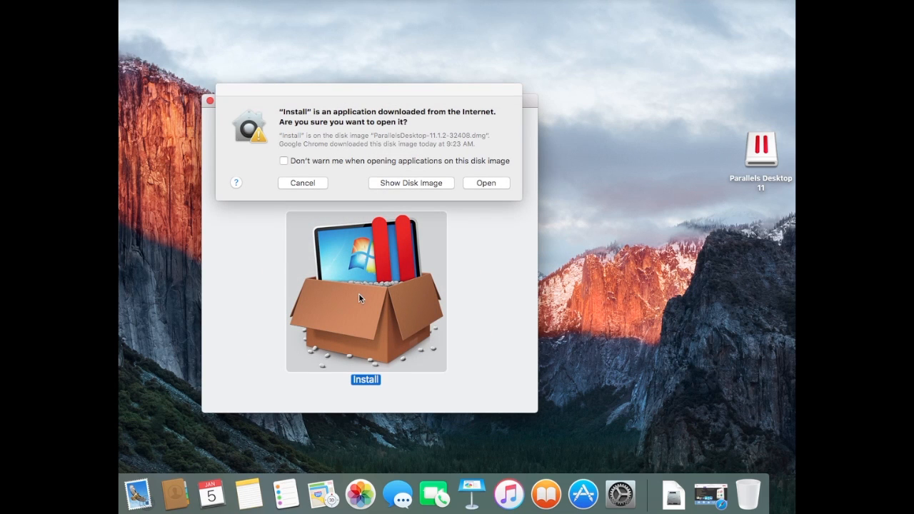
pyautogui.click(485, 183)
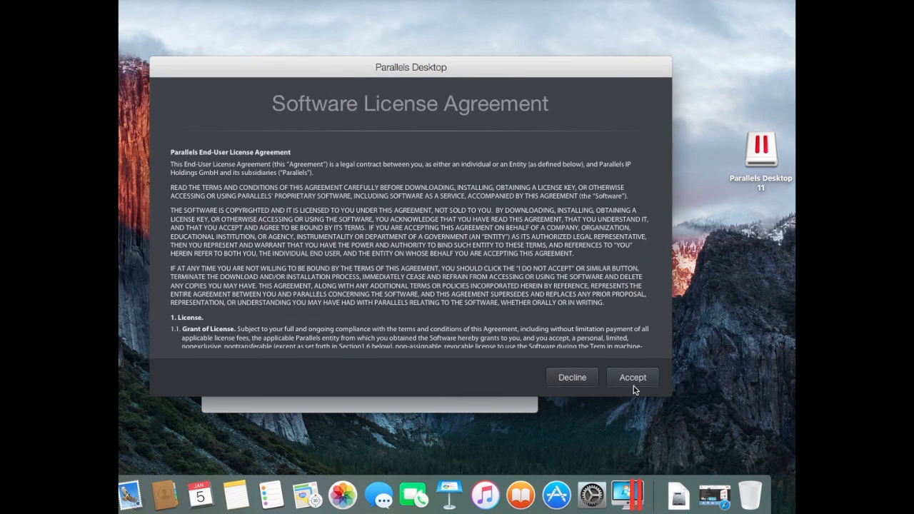
# - Install Parallels Desktop by accepting the license agreement, entering the administrator password and agreeing to the Customer Experience Program
pyautogui.click(632, 377)
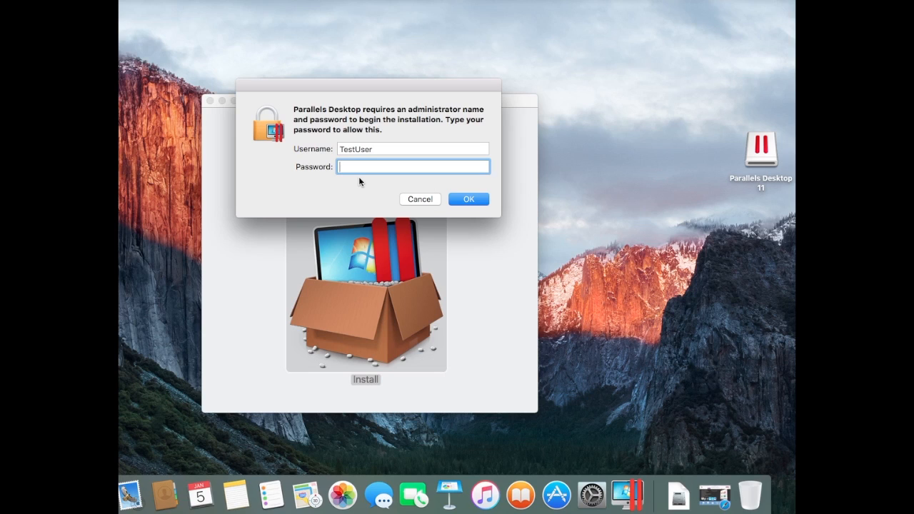
pyautogui.write('••••••')
pyautogui.click(460, 200)
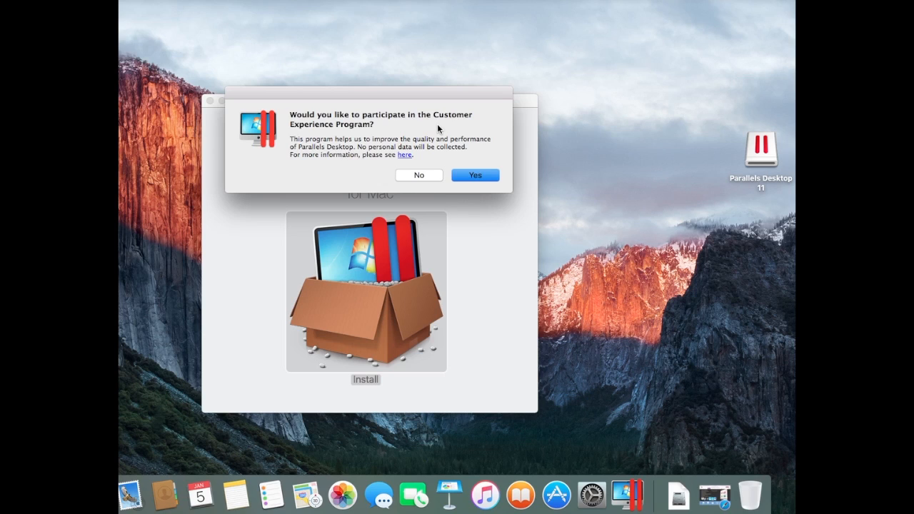
pyautogui.click(457, 177)
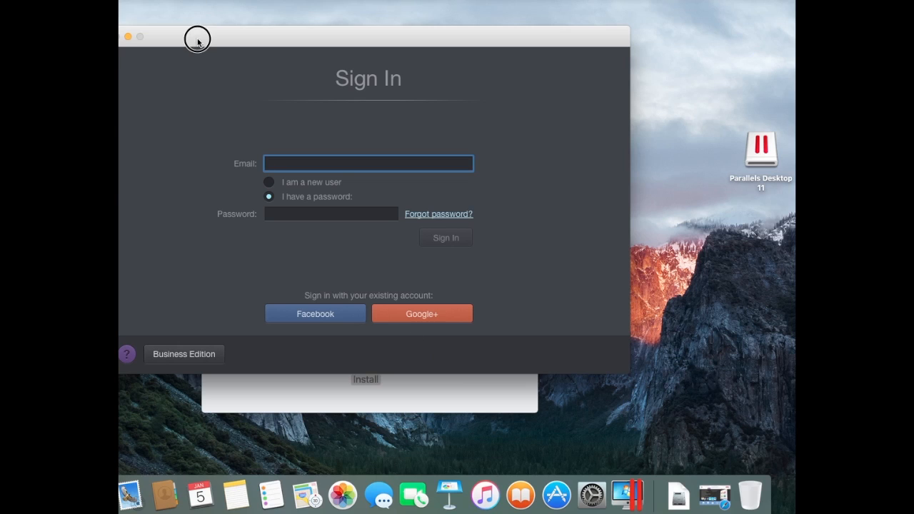
pyautogui.moveTo(197, 40); pyautogui.dragTo(225, 40)
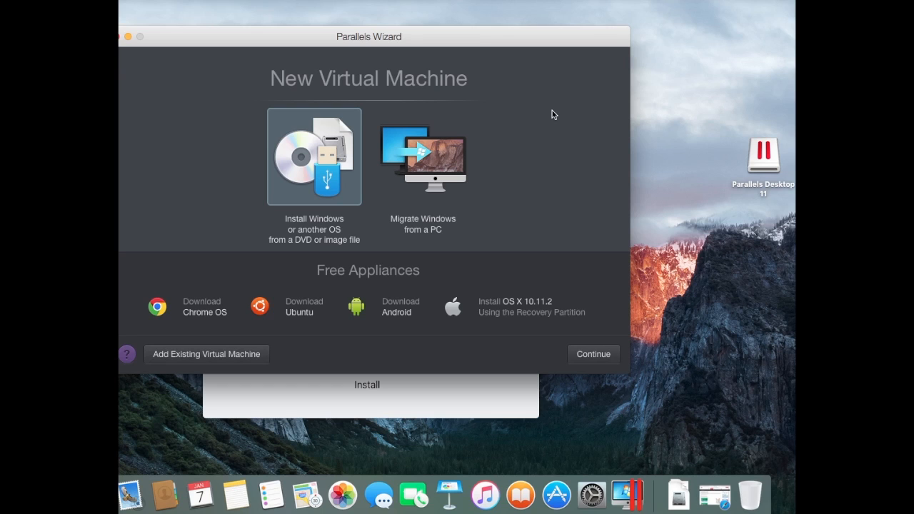
# - Set up a new virtual machine from the Windows 8.1 64-bit image ending in X19-84085.ISO, keeping Express installation
pyautogui.moveTo(492, 37); pyautogui.dragTo(525, 64)
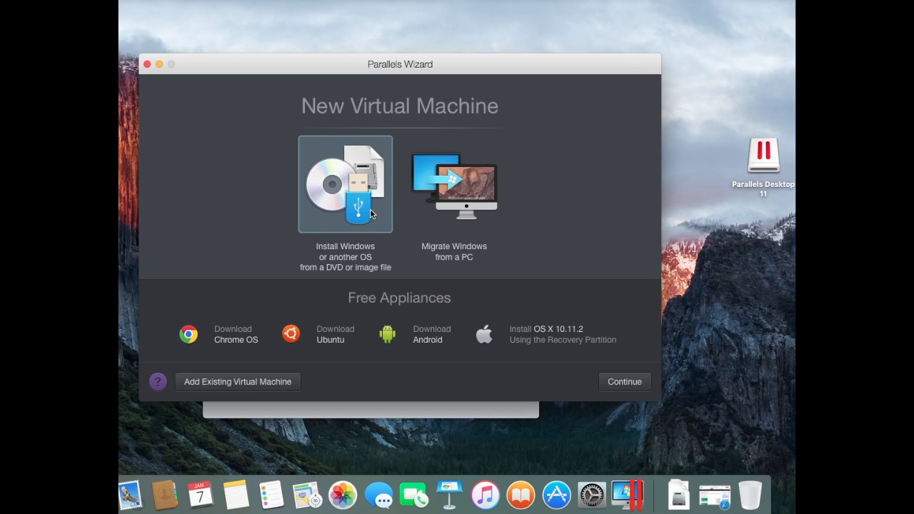
pyautogui.click(613, 385)
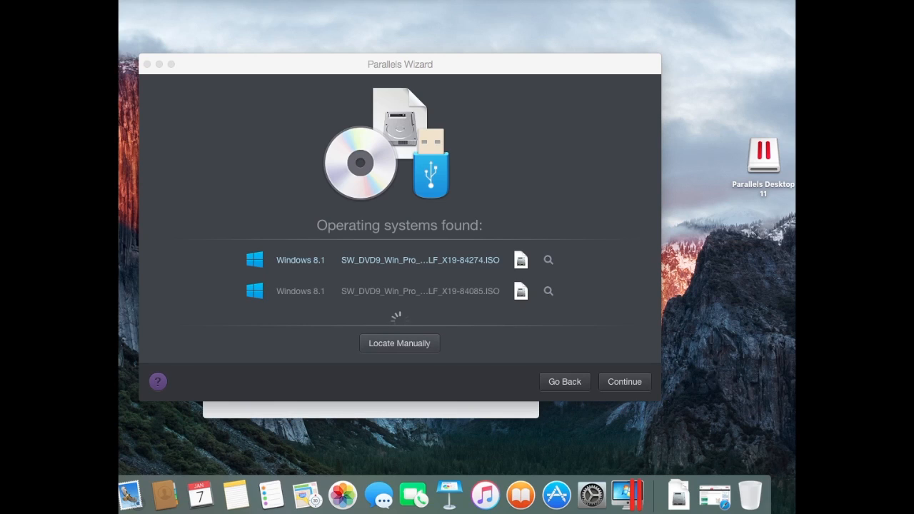
pyautogui.click(458, 294)
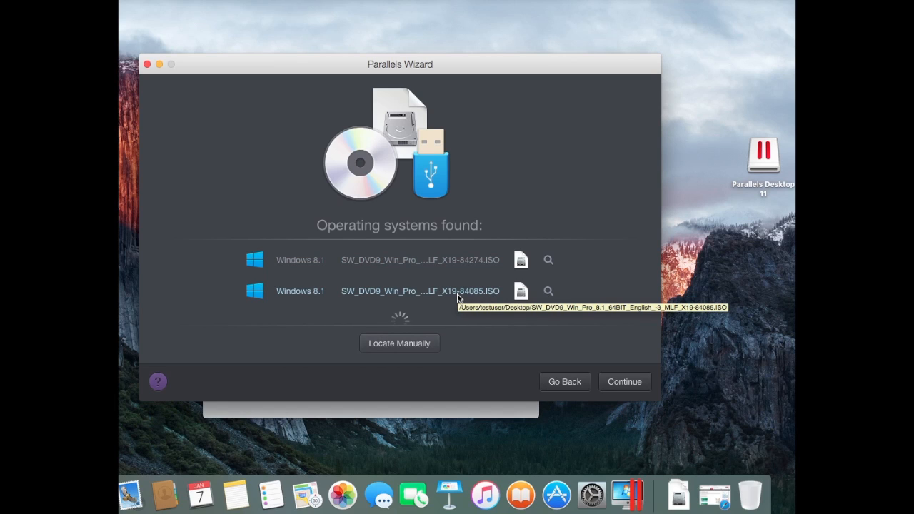
pyautogui.click(634, 387)
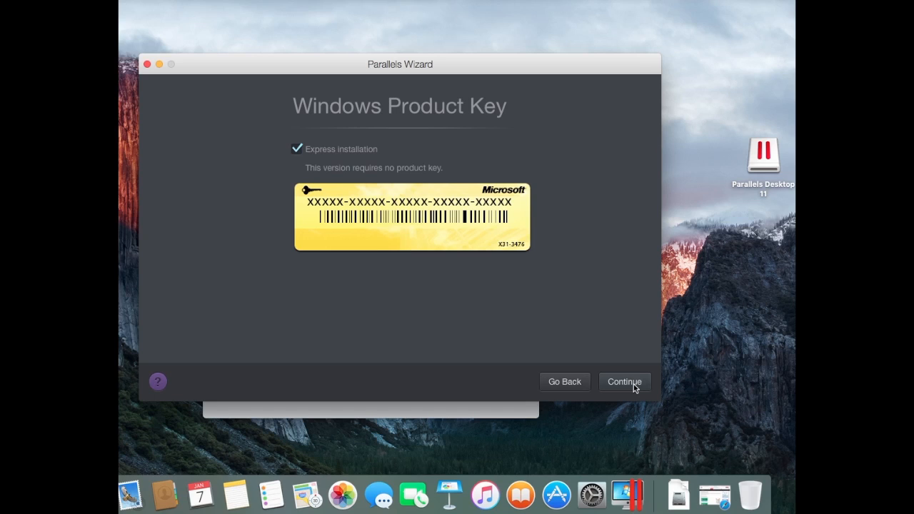
pyautogui.click(634, 387)
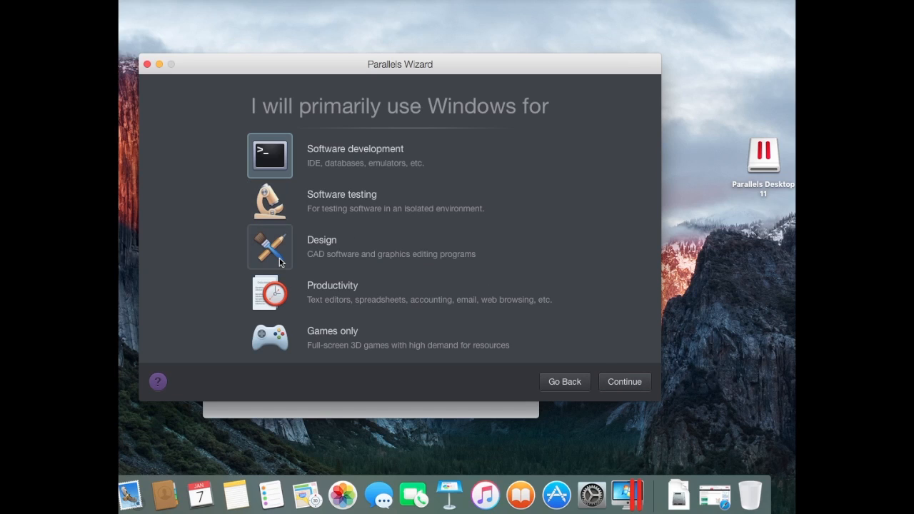
# - Create the virtual machine for Productivity use, shared with other users of this Mac and with an alias on the Mac desktop
pyautogui.click(274, 300)
pyautogui.click(614, 380)
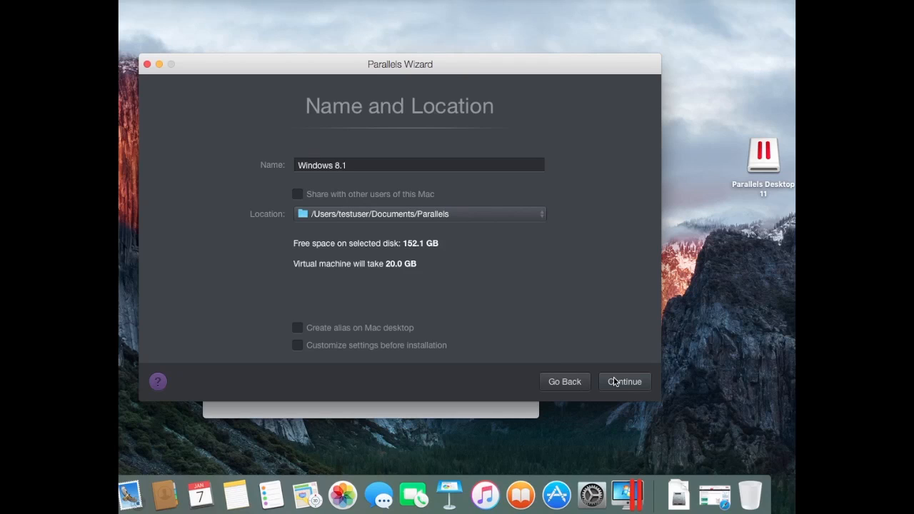
pyautogui.click(300, 332)
pyautogui.click(299, 196)
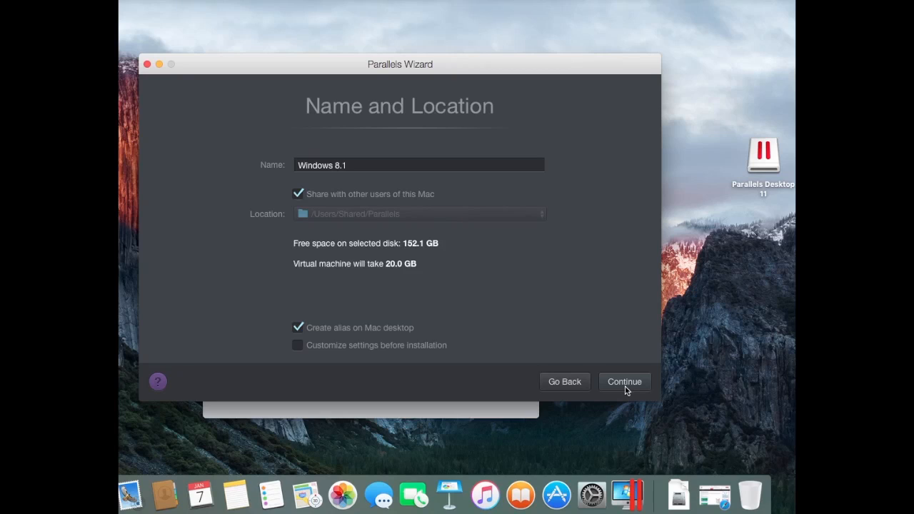
pyautogui.click(625, 386)
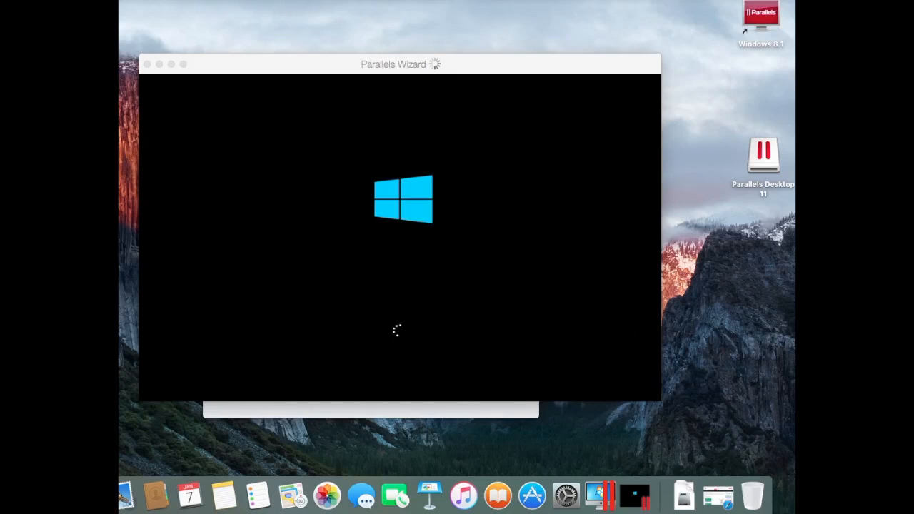
# - Eject the Parallels Desktop 11 disk image from the Mac desktop and reposition the Parallels Wizard window
pyautogui.rightClick(763, 162)
pyautogui.click(754, 187)
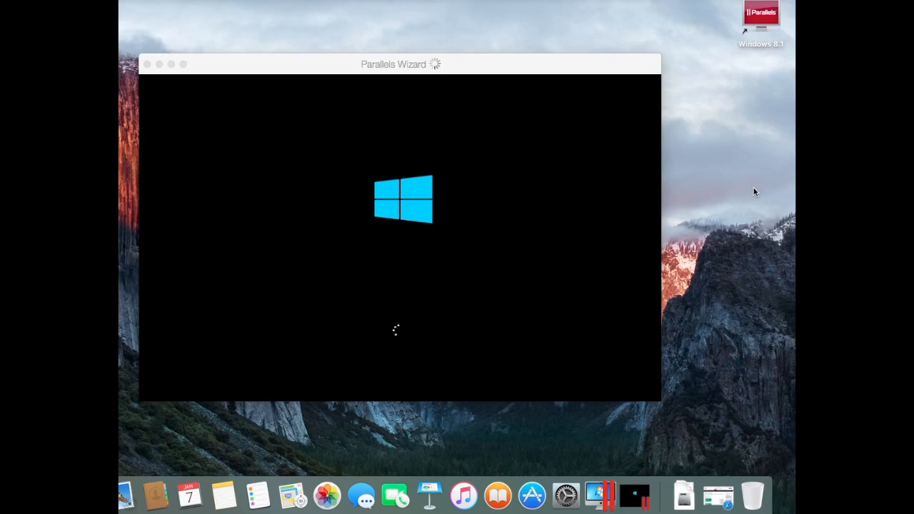
pyautogui.moveTo(507, 66); pyautogui.dragTo(502, 55)
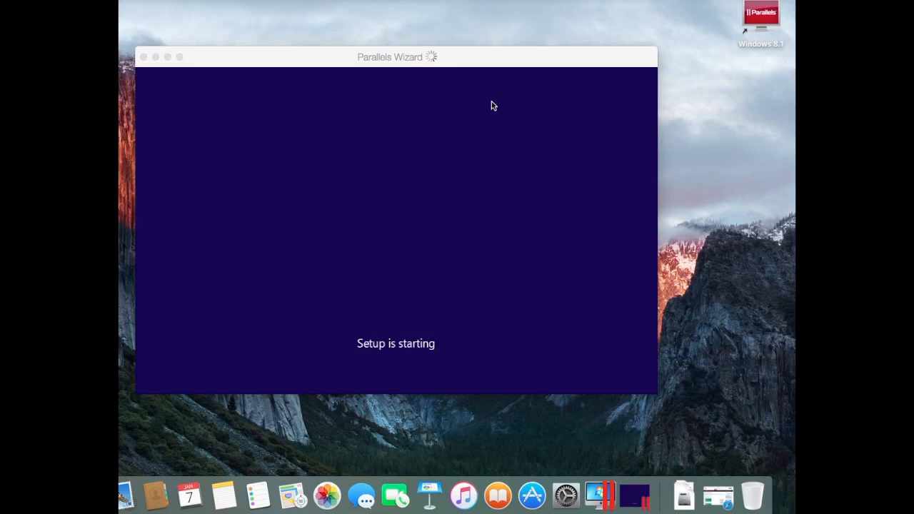
pyautogui.click(626, 57)
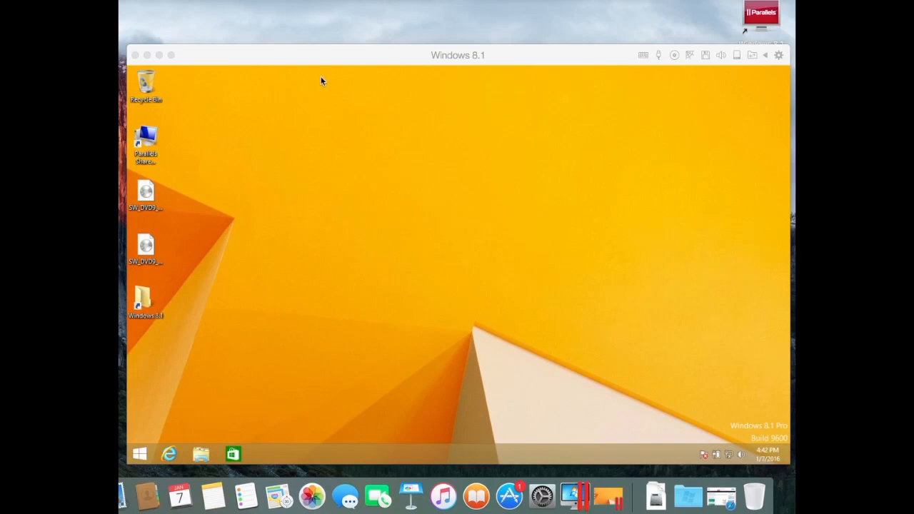
# - Launch Internet Explorer in the Windows 8.1 virtual machine and set it up with the recommended security and compatibility settings
pyautogui.moveTo(310, 49); pyautogui.dragTo(306, 42)
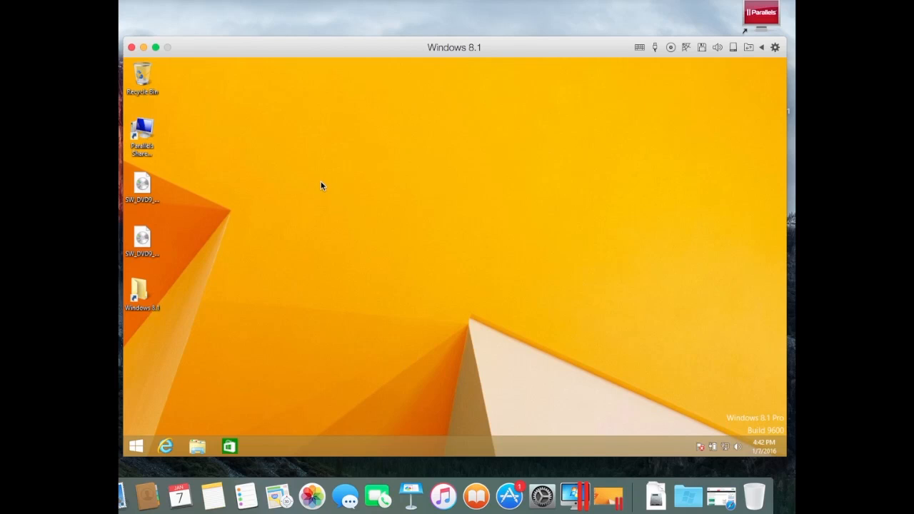
pyautogui.click(165, 444)
pyautogui.click(166, 447)
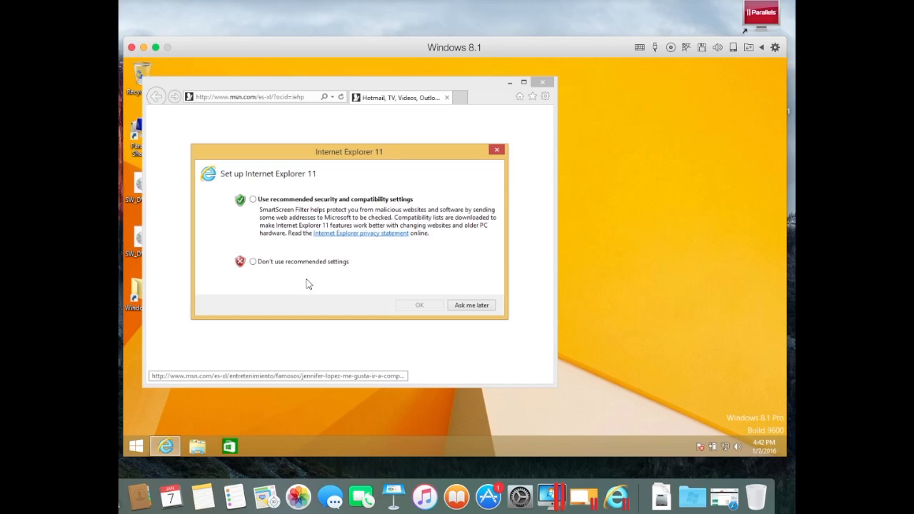
pyautogui.click(253, 199)
pyautogui.click(414, 305)
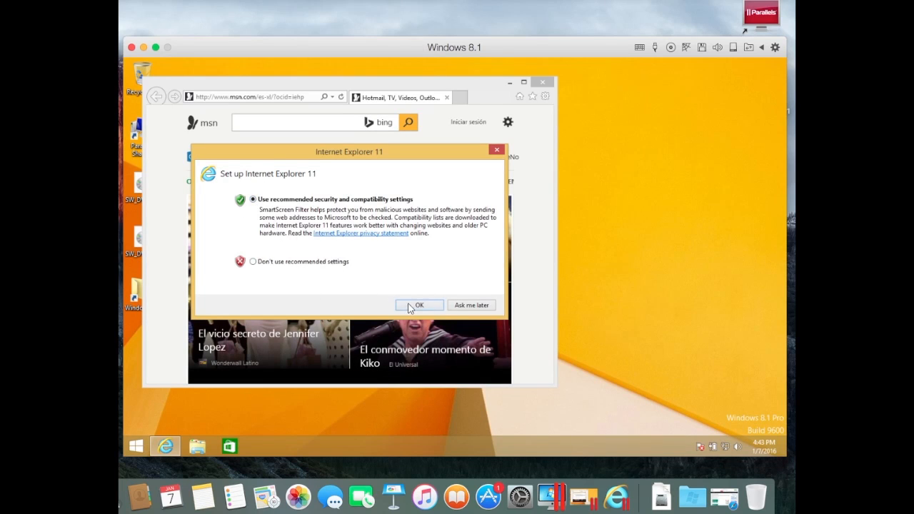
pyautogui.click(269, 96)
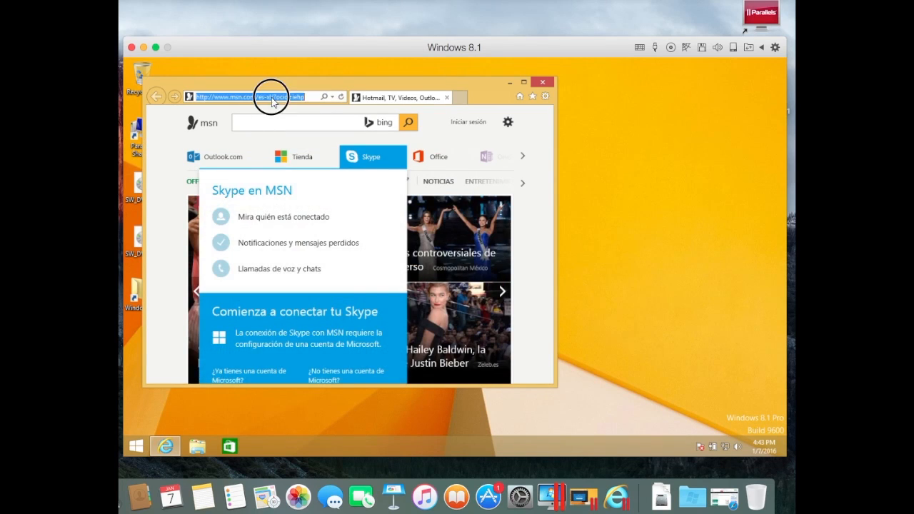
pyautogui.write('www.')
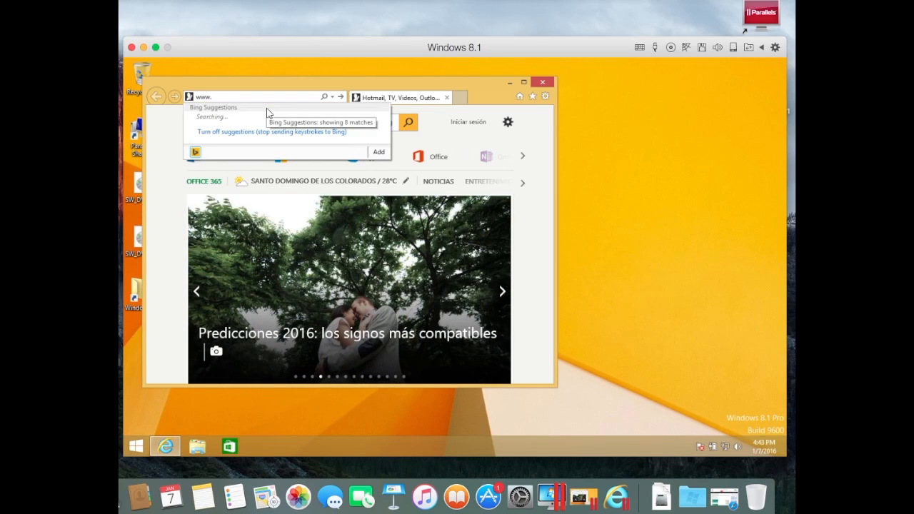
pyautogui.write('mailing')
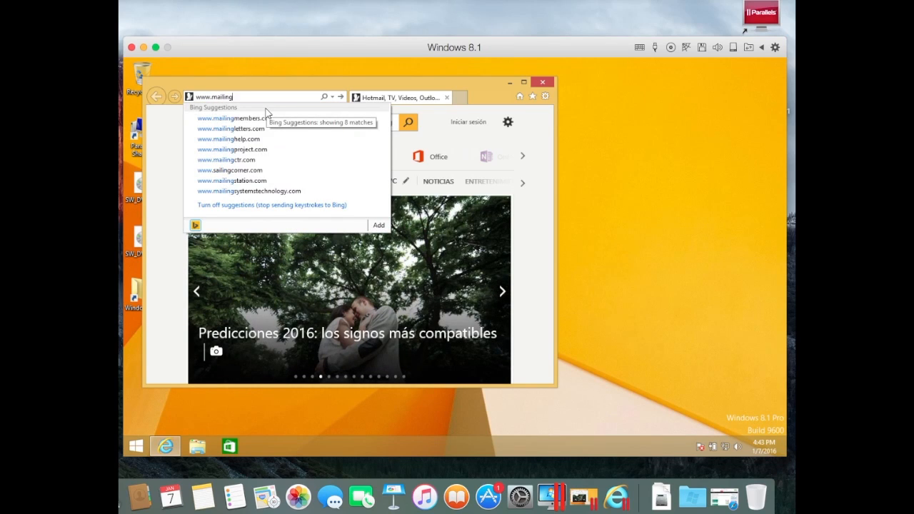
pyautogui.write('listst')
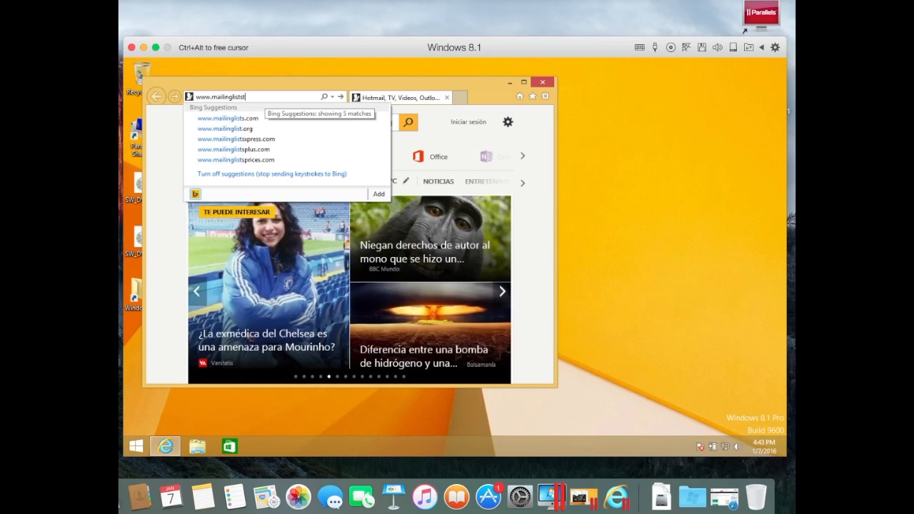
pyautogui.write('udio.com')
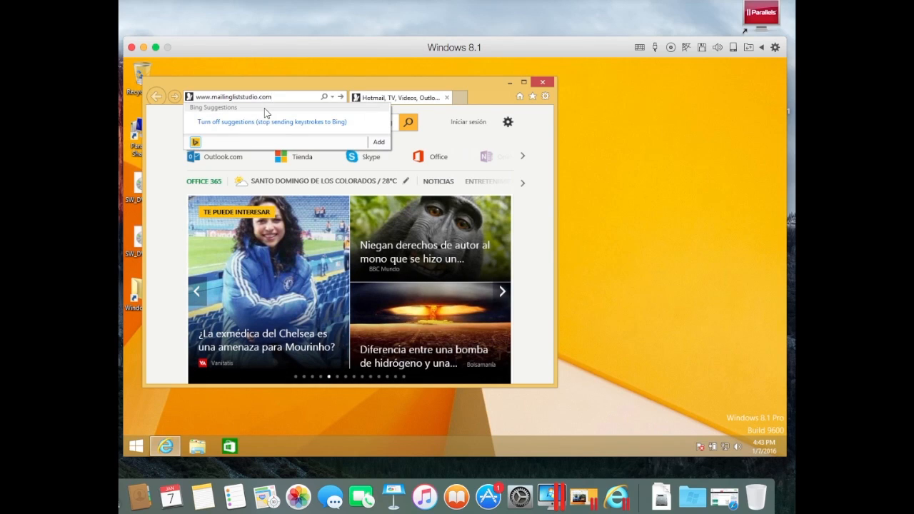
pyautogui.press('Return')
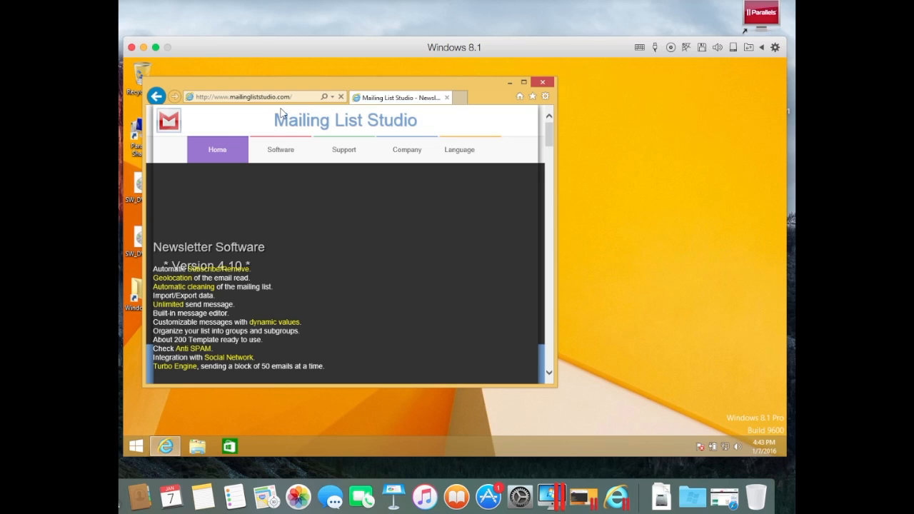
pyautogui.click(524, 83)
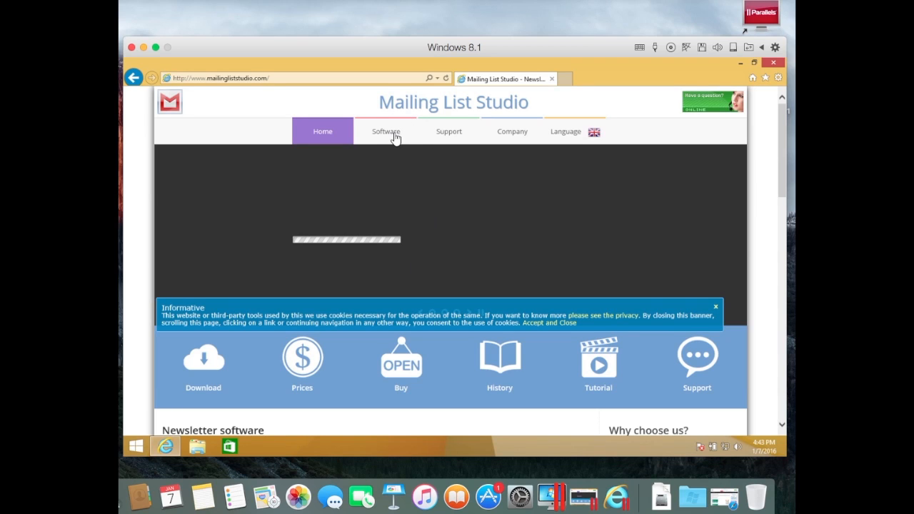
# - Download and save the free .Exe installer of Mailing List Studio (4.10) from the site's Download page, dismissing the cookie notice
pyautogui.moveTo(395, 138)
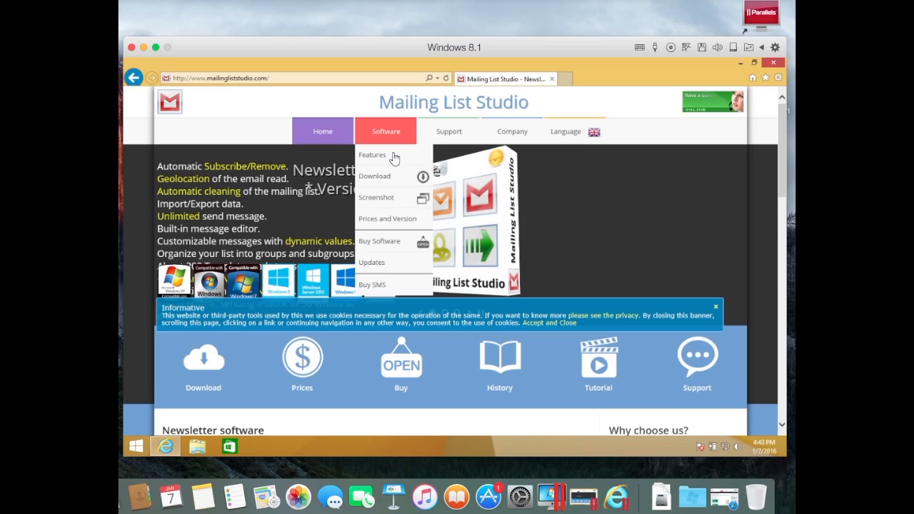
pyautogui.click(389, 183)
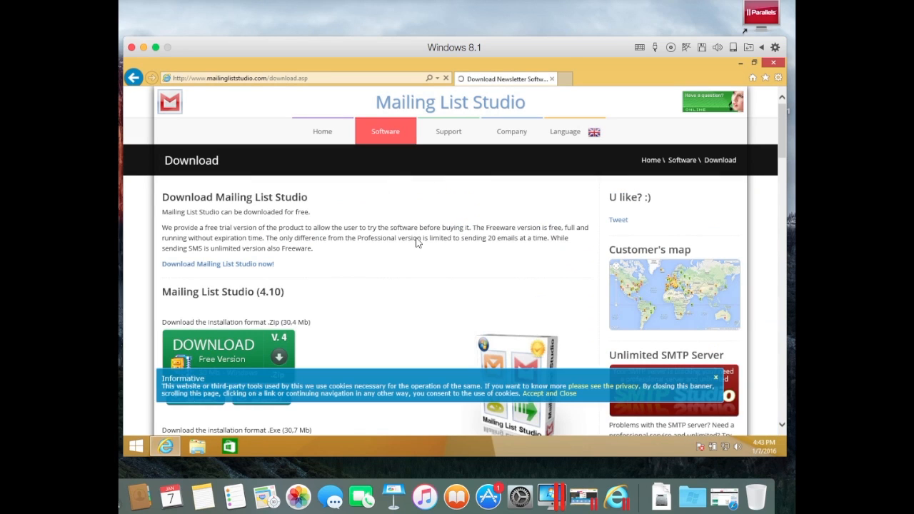
pyautogui.click(715, 379)
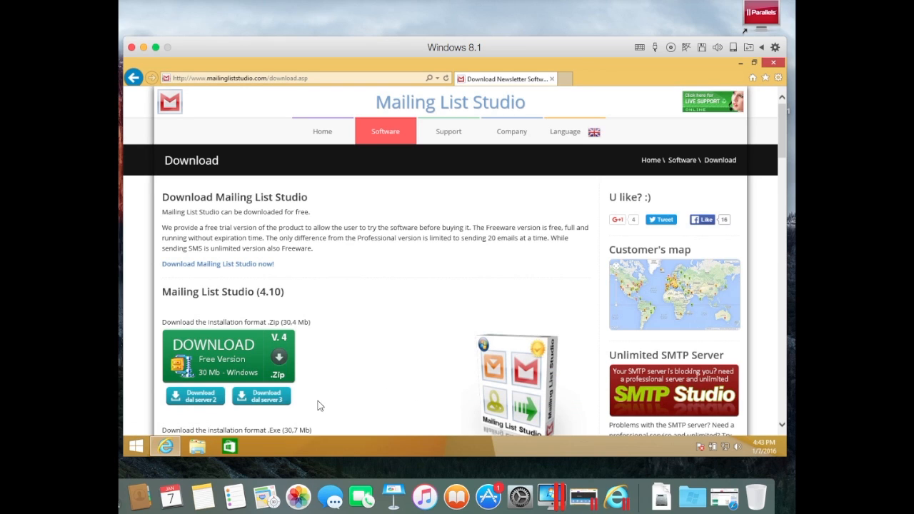
pyautogui.scroll(-3, 320, 406)
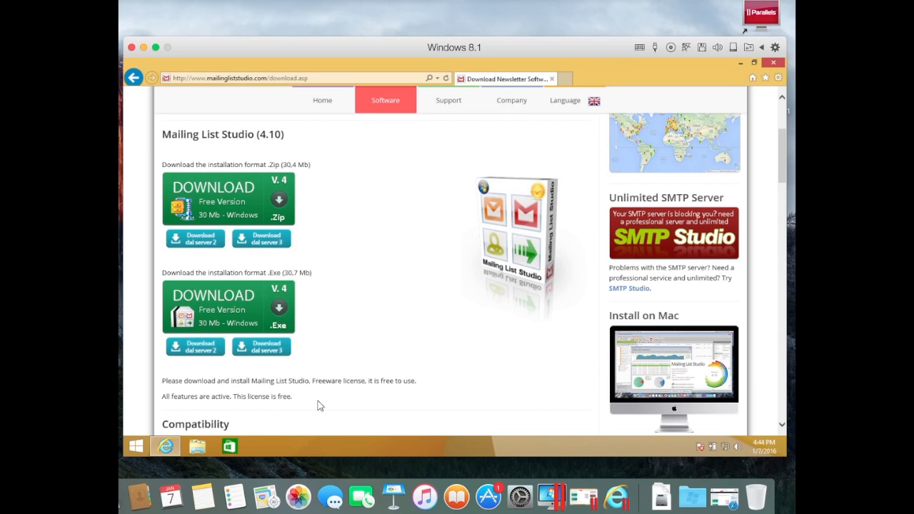
pyautogui.click(279, 309)
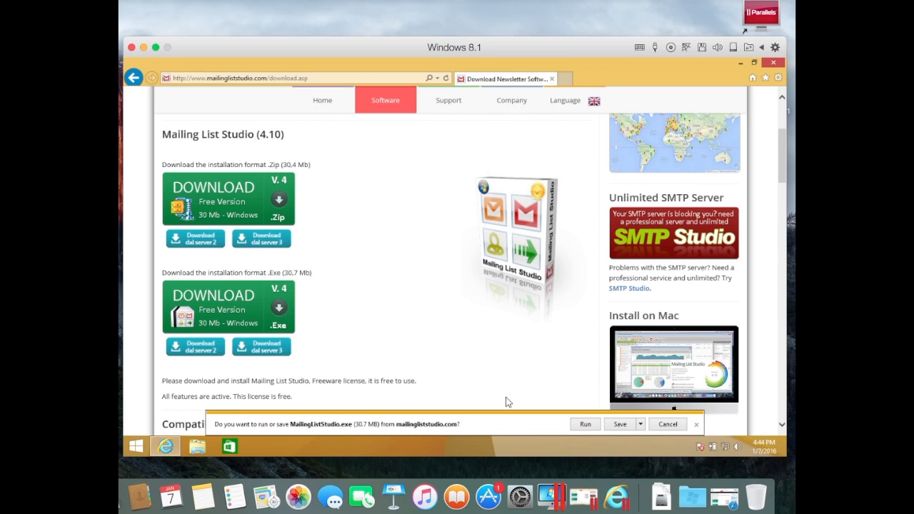
pyautogui.click(619, 424)
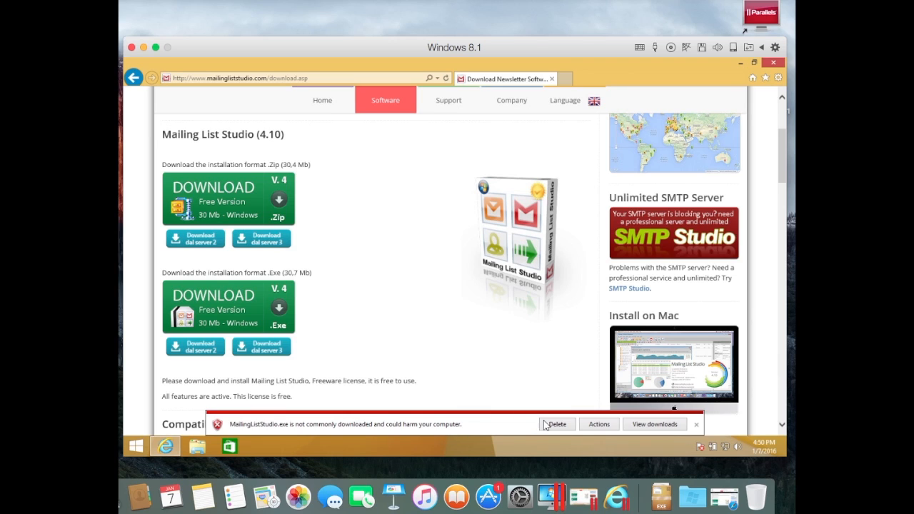
# - Run the downloaded MailingListStudio.exe anyway despite the SmartScreen Filter and allow it to make changes to the computer
pyautogui.click(600, 424)
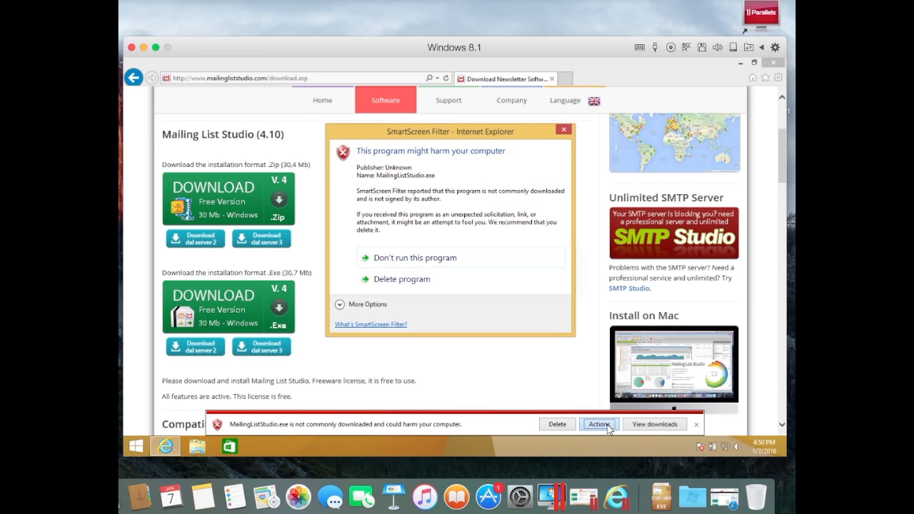
pyautogui.click(375, 306)
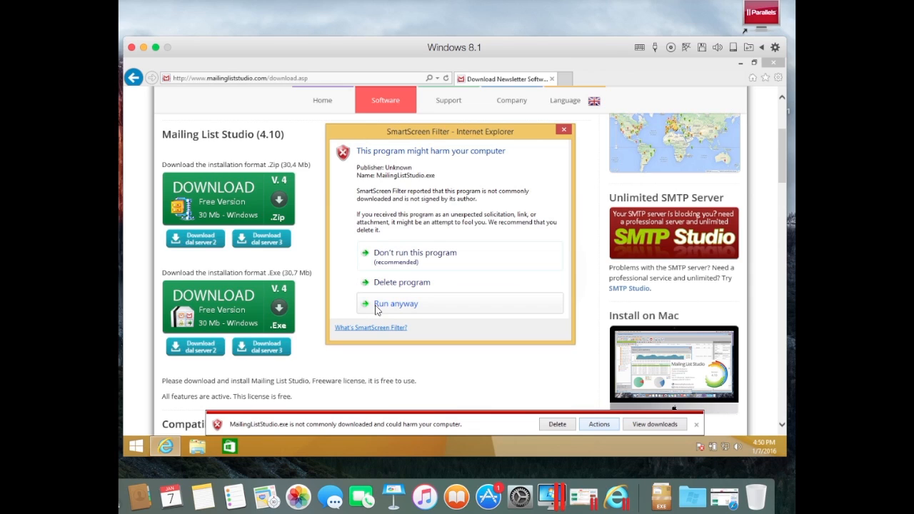
pyautogui.click(444, 313)
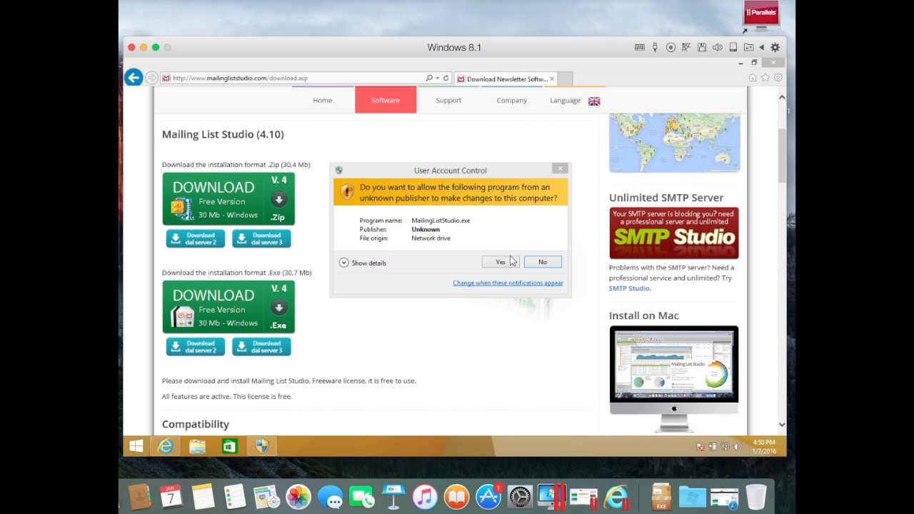
pyautogui.click(508, 264)
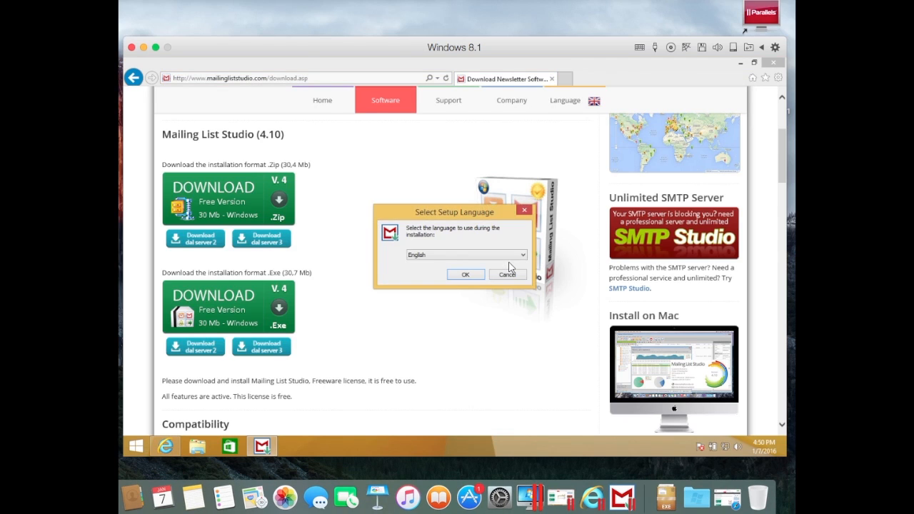
# - Choose English as the setup language for the Mailing List Studio installation
pyautogui.click(441, 255)
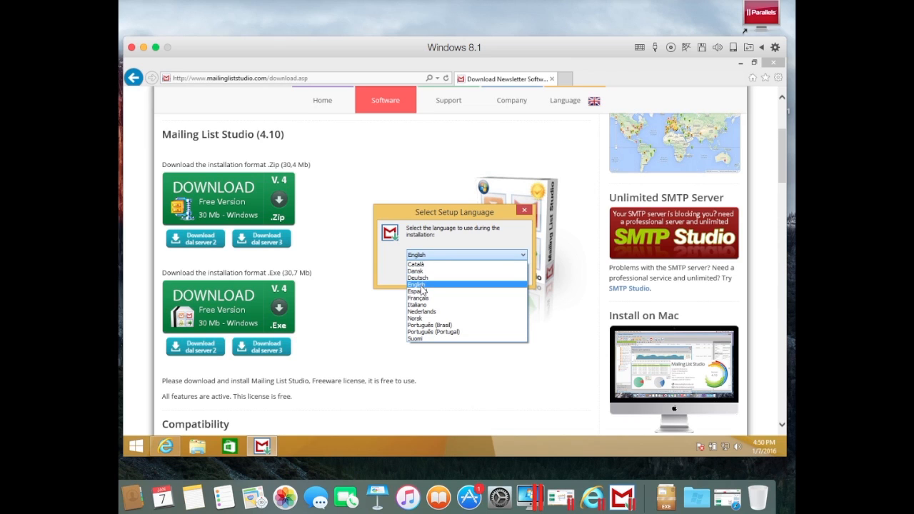
pyautogui.click(421, 285)
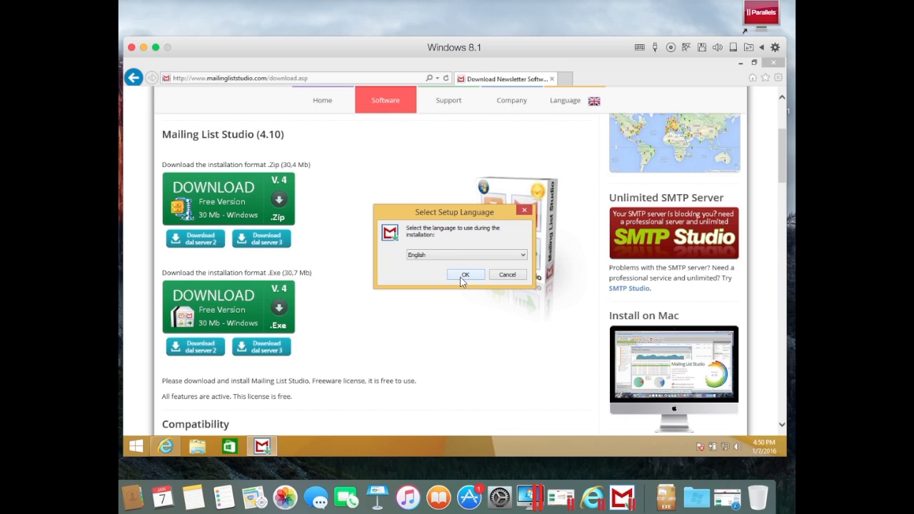
pyautogui.click(460, 280)
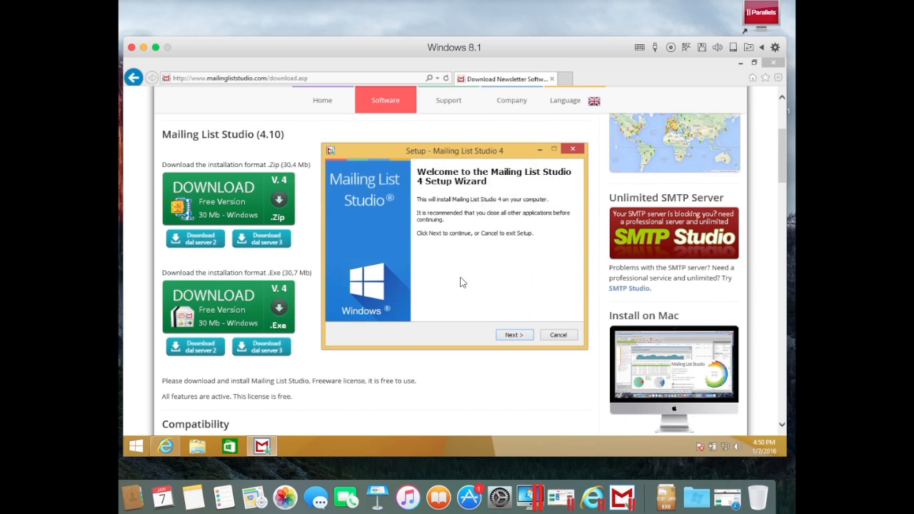
# - Accept the license agreement, keep the default Start Menu folder, and complete the Mailing List Studio 4 installation
pyautogui.click(515, 335)
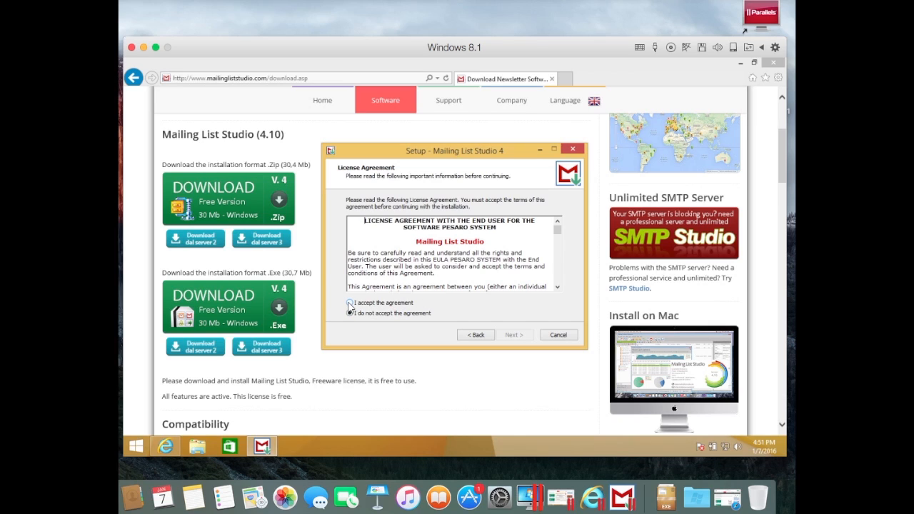
pyautogui.click(350, 304)
pyautogui.click(511, 336)
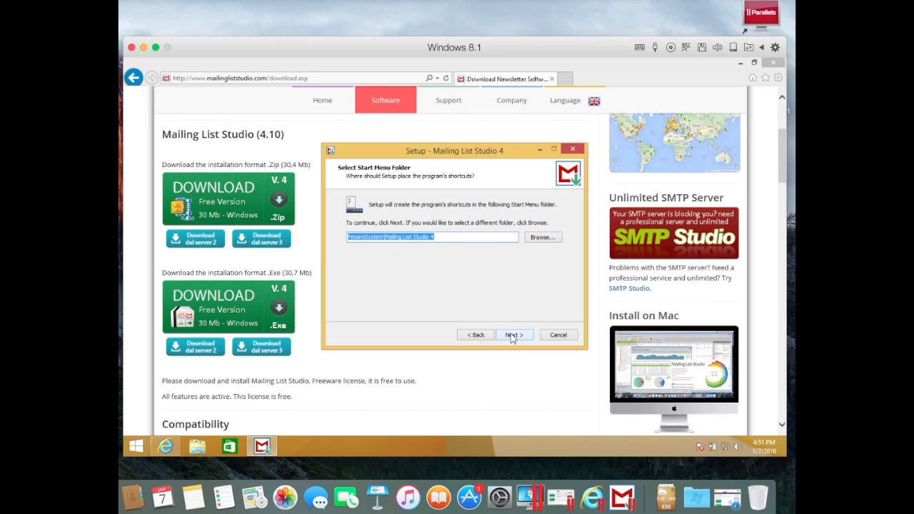
pyautogui.click(512, 336)
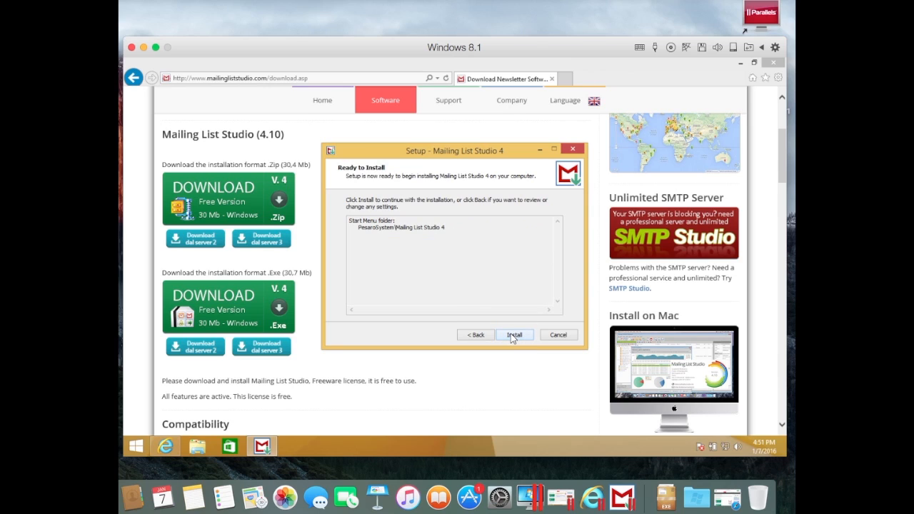
pyautogui.click(528, 338)
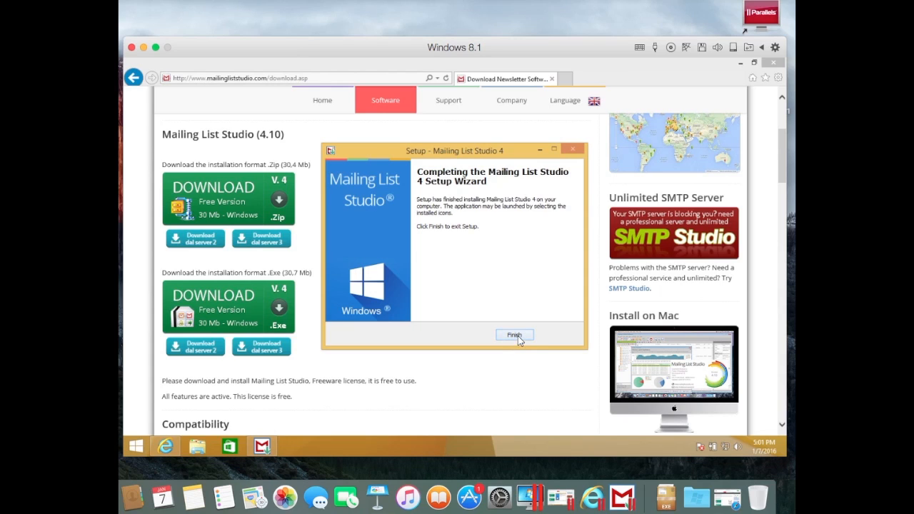
pyautogui.click(515, 335)
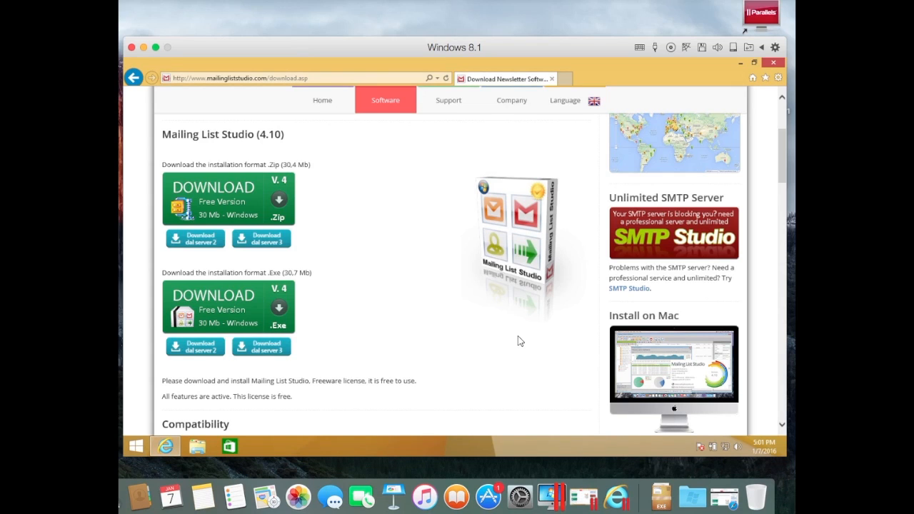
# - Minimize the browser and launch Mailing List Studio 4 from the Windows desktop
pyautogui.click(742, 63)
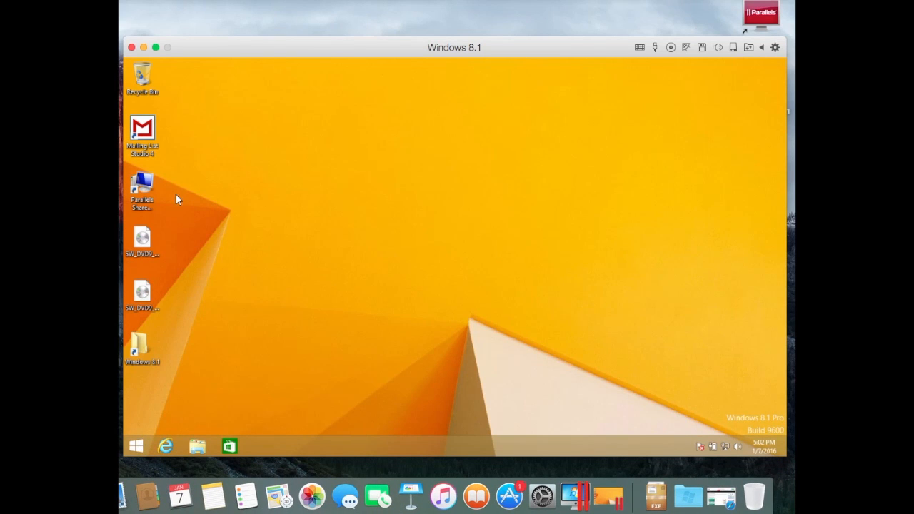
pyautogui.doubleClick(149, 133)
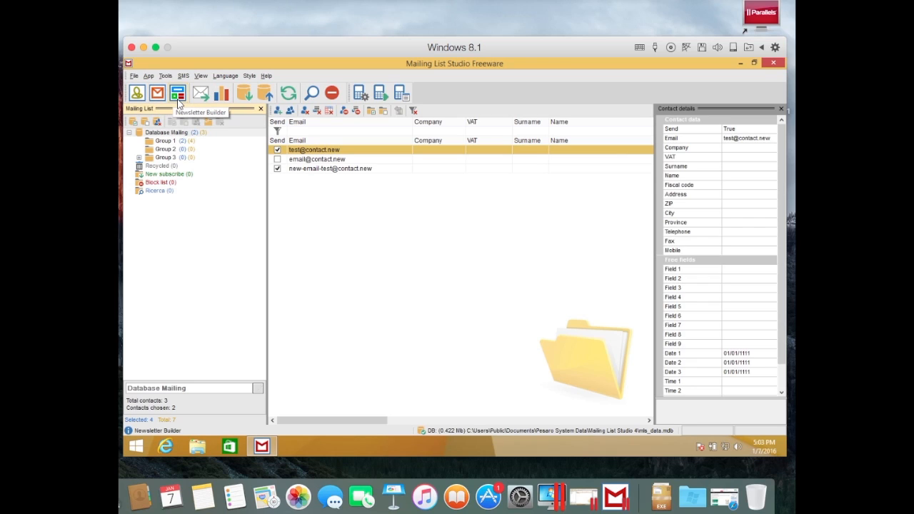
# - Look through the Account Manager's Senders Account, Subscribe / Remove and Bounce Email settings, and close it
pyautogui.click(140, 100)
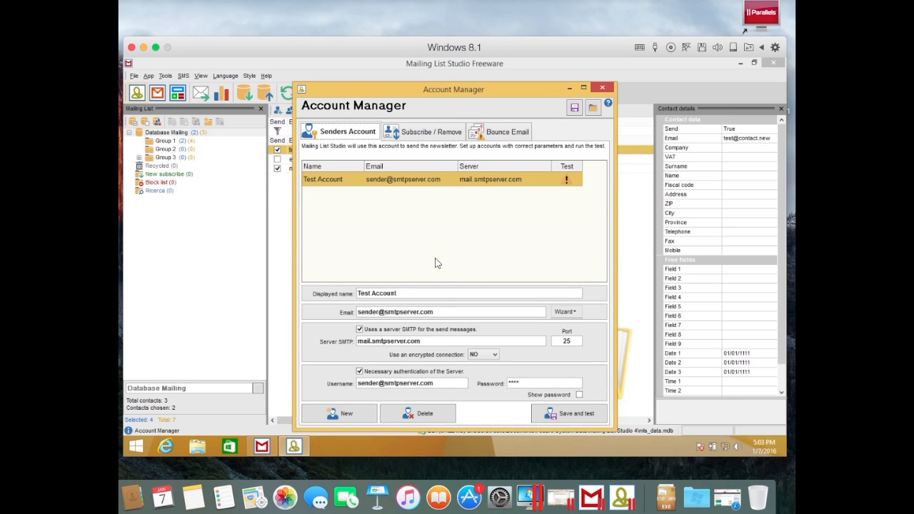
pyautogui.click(433, 136)
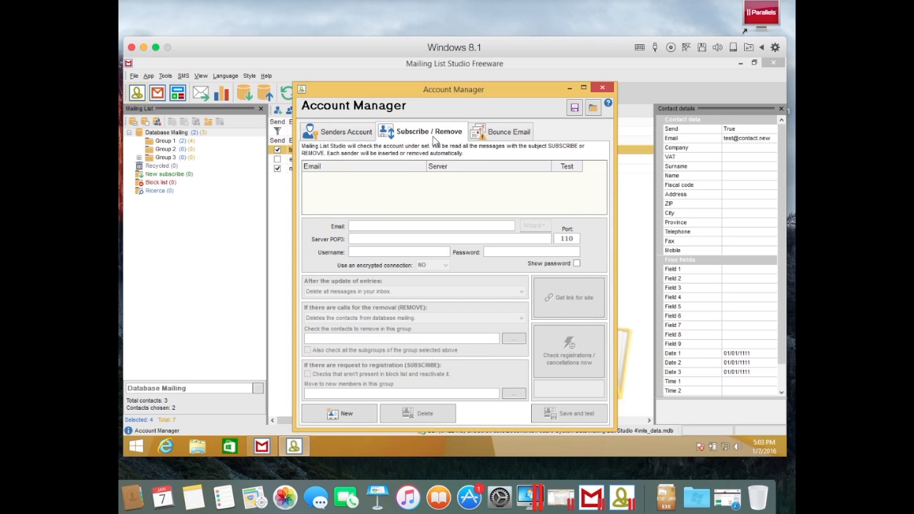
pyautogui.click(492, 142)
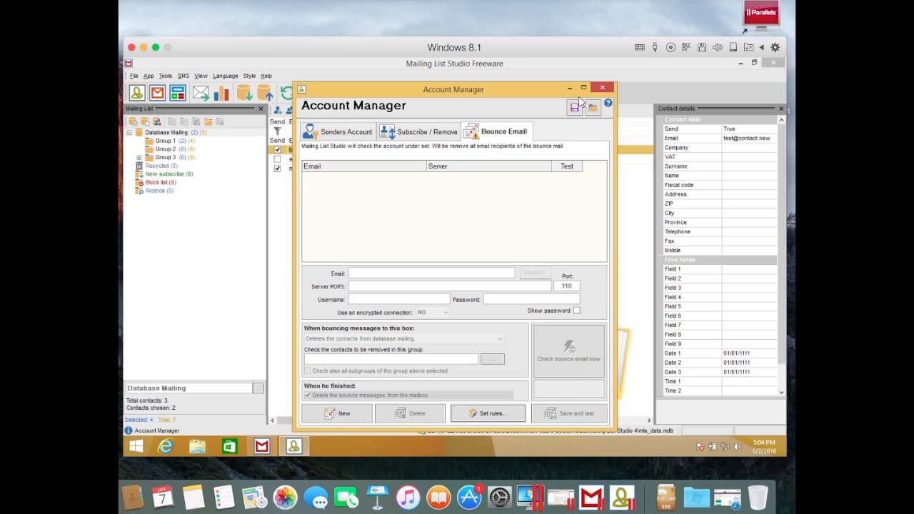
pyautogui.click(601, 88)
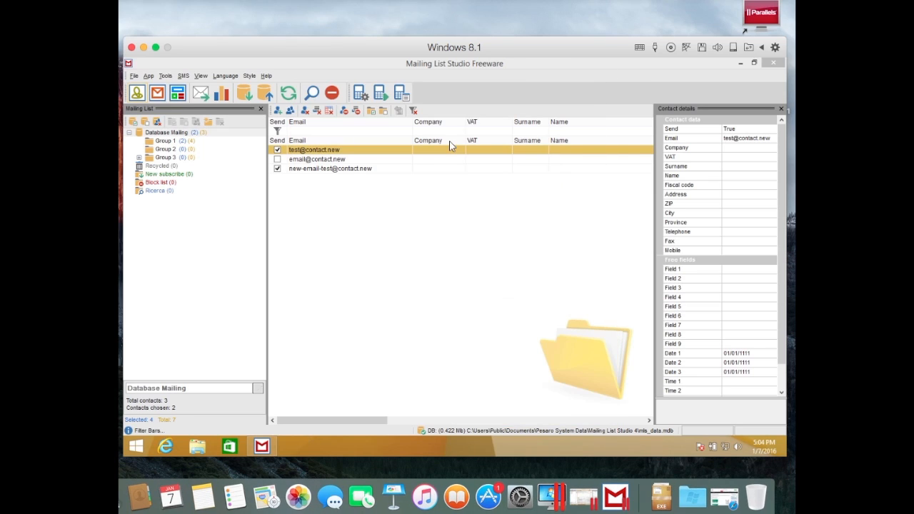
# - Examine a blank message in the Message Editor's Edit, Source Code and Preview views, and close the editor
pyautogui.click(164, 99)
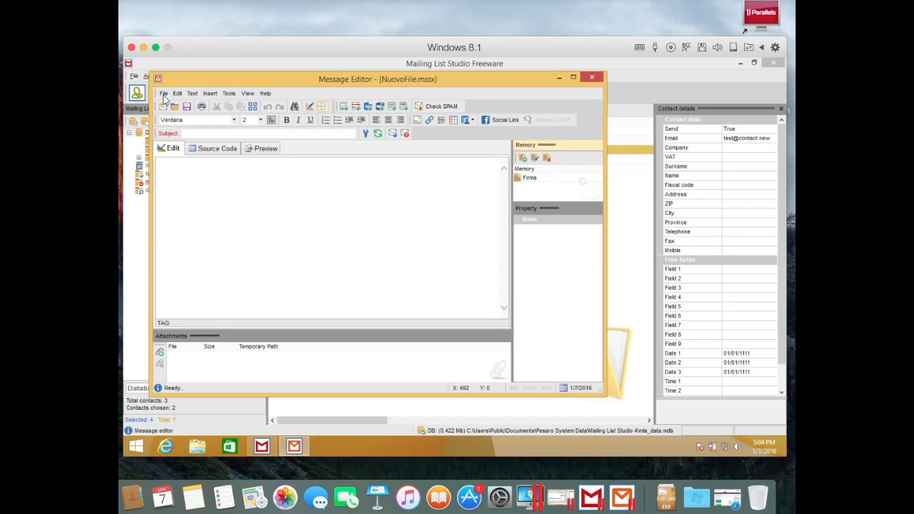
pyautogui.click(194, 171)
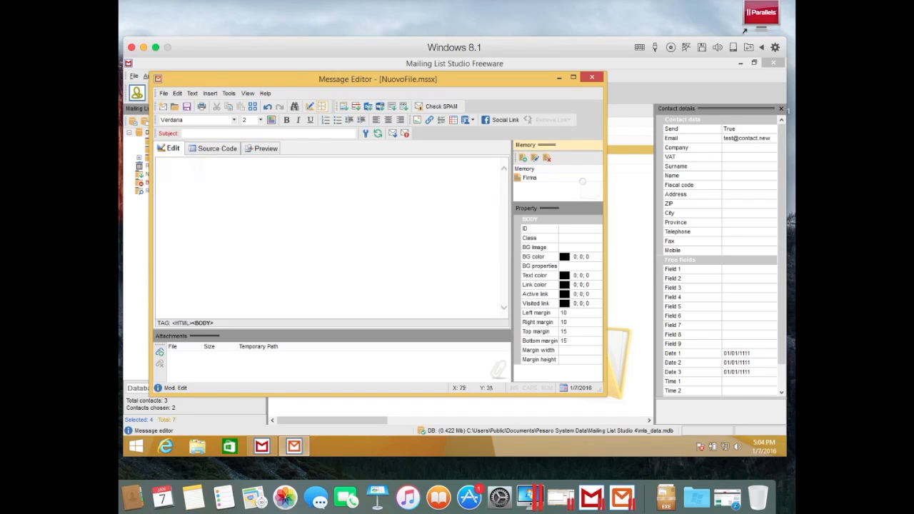
pyautogui.click(212, 148)
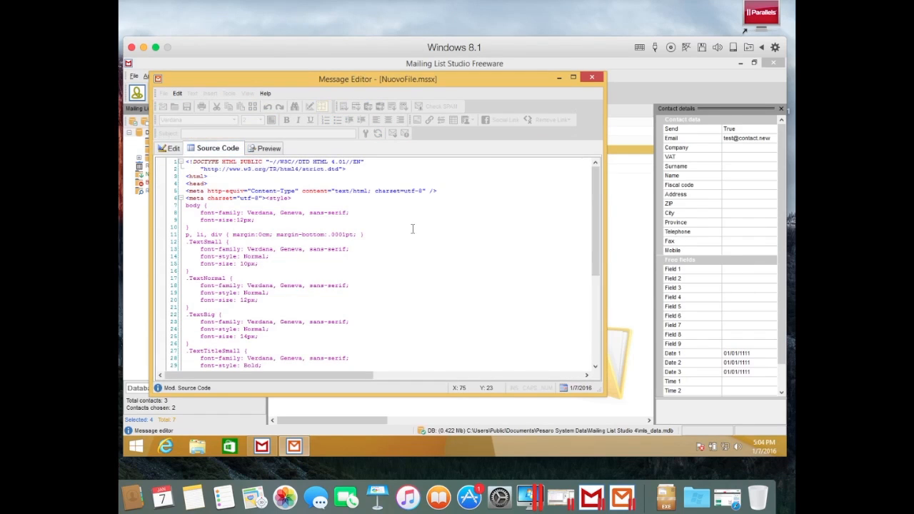
pyautogui.click(268, 151)
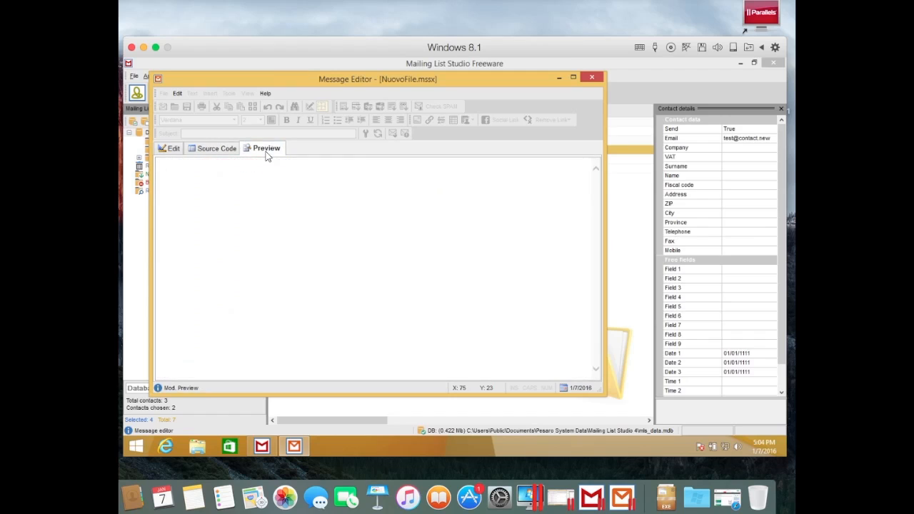
pyautogui.click(175, 151)
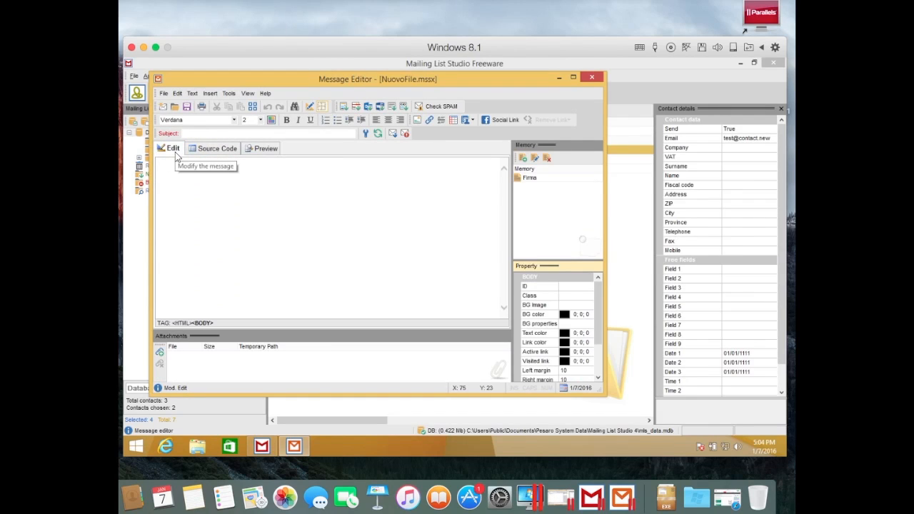
pyautogui.click(590, 78)
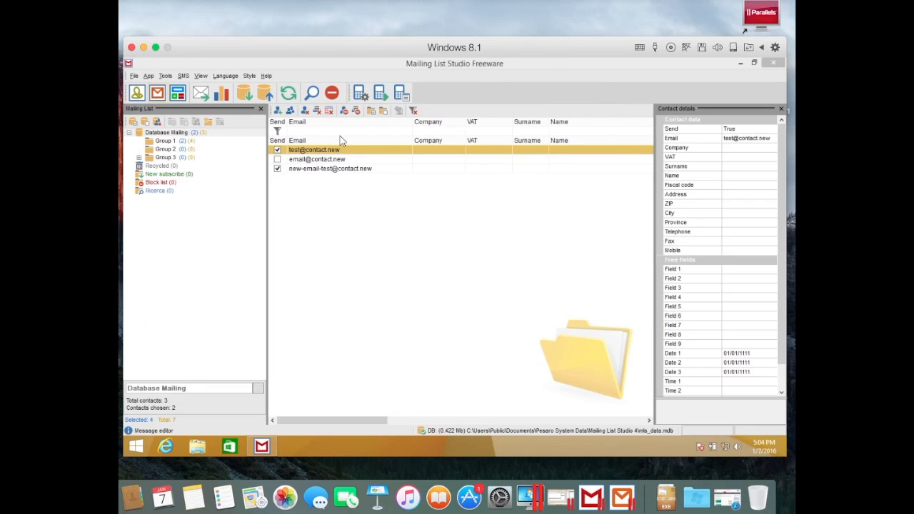
# - View the Newsletter Builder, close it, and exit Mailing List Studio
pyautogui.click(178, 94)
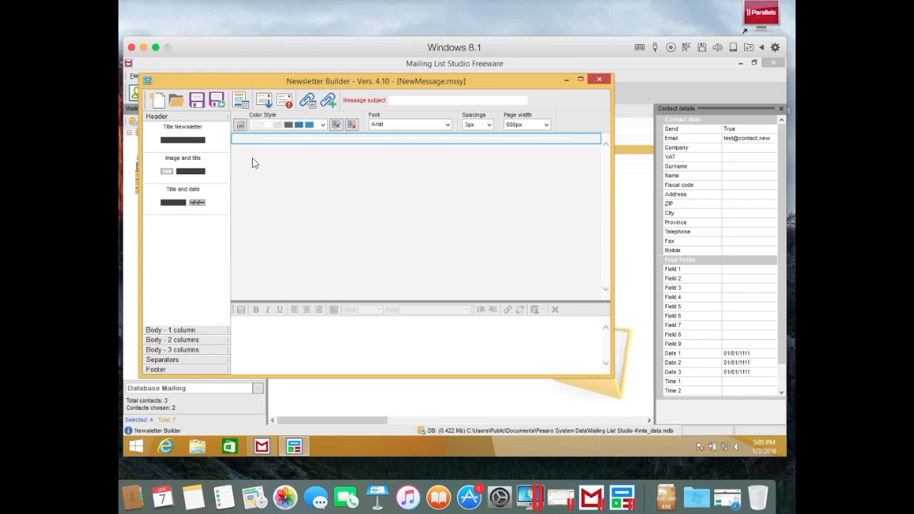
pyautogui.click(599, 81)
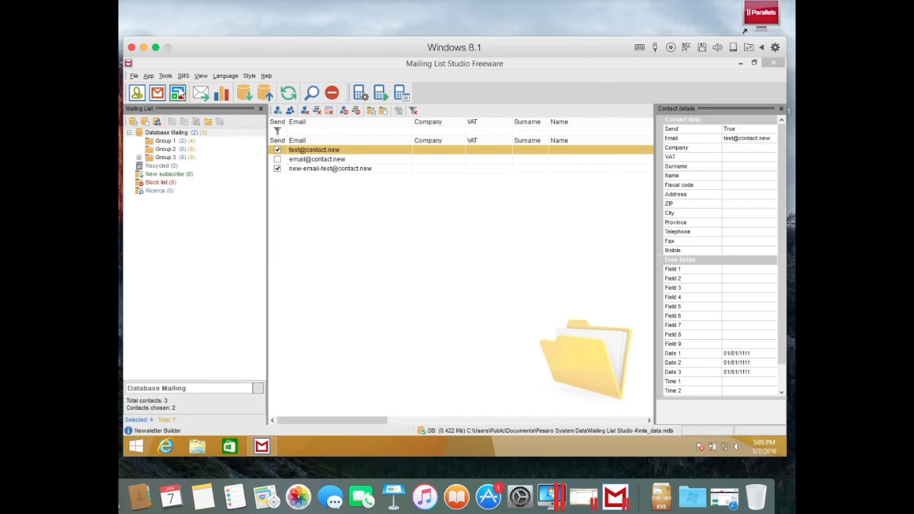
pyautogui.click(134, 77)
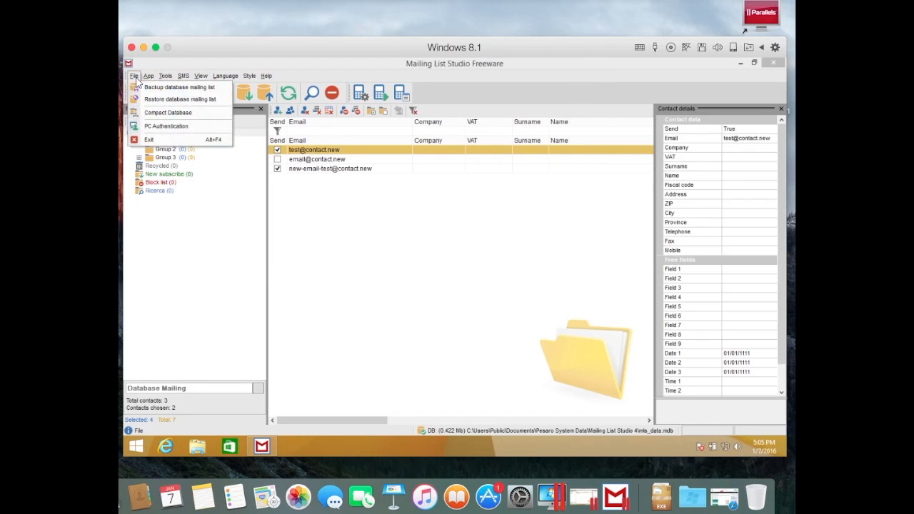
pyautogui.click(150, 140)
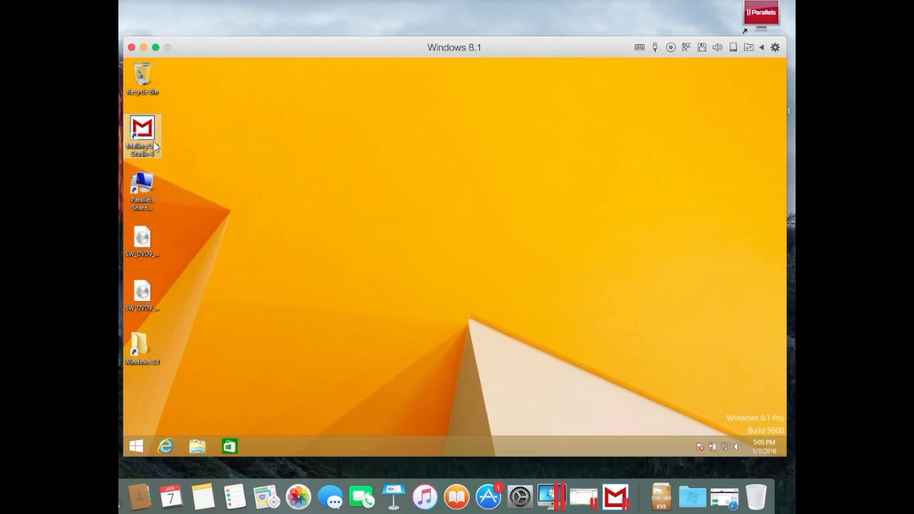